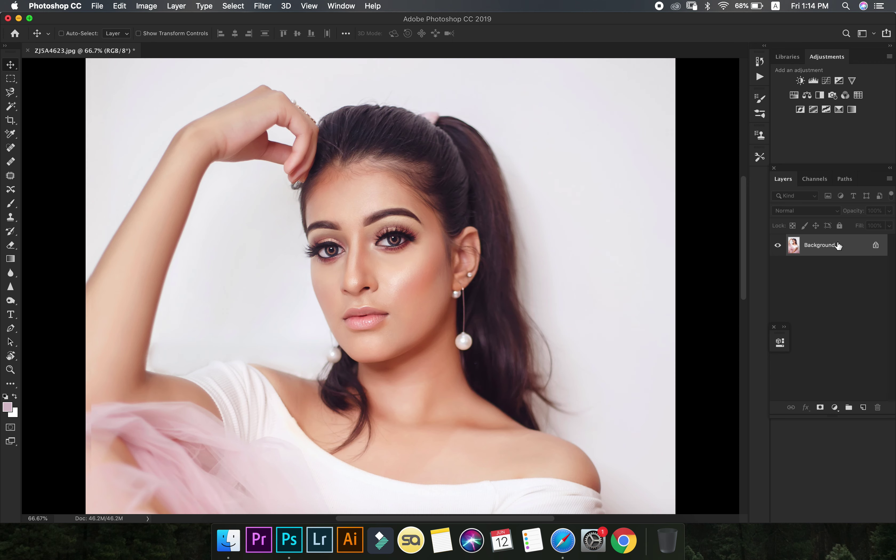
- Duplicate the portrait's Background layer as Background copy
left_click_drag(839, 245, 863, 408)
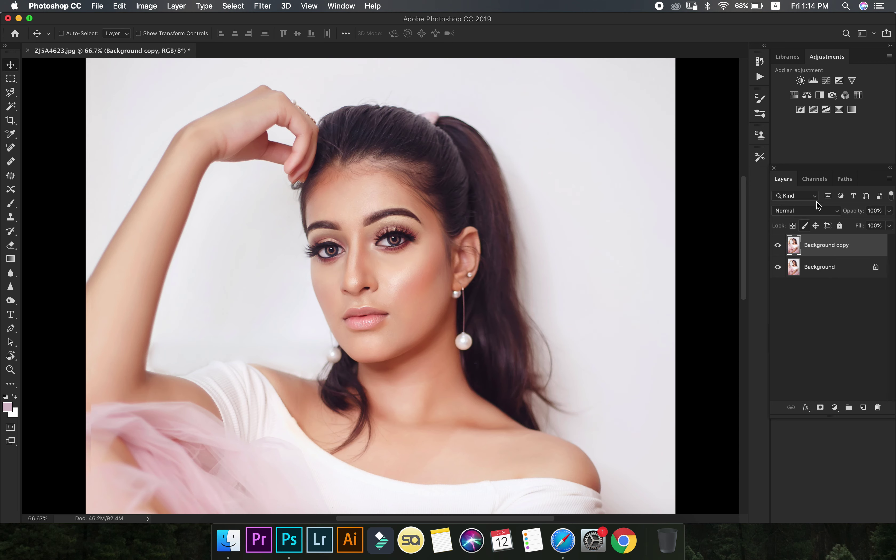
- Add a Color Balance layer and shift its Highlights Yellow/Blue to about +69
left_click(808, 96)
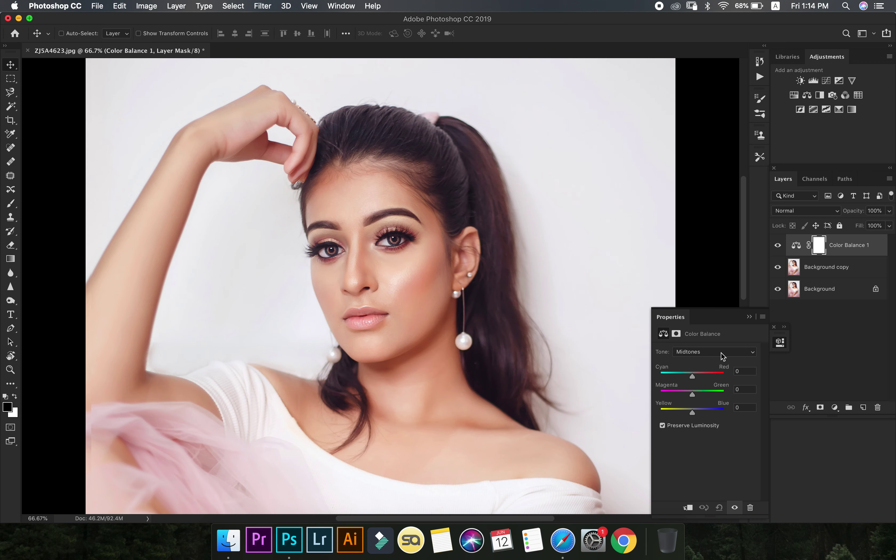
left_click(687, 355)
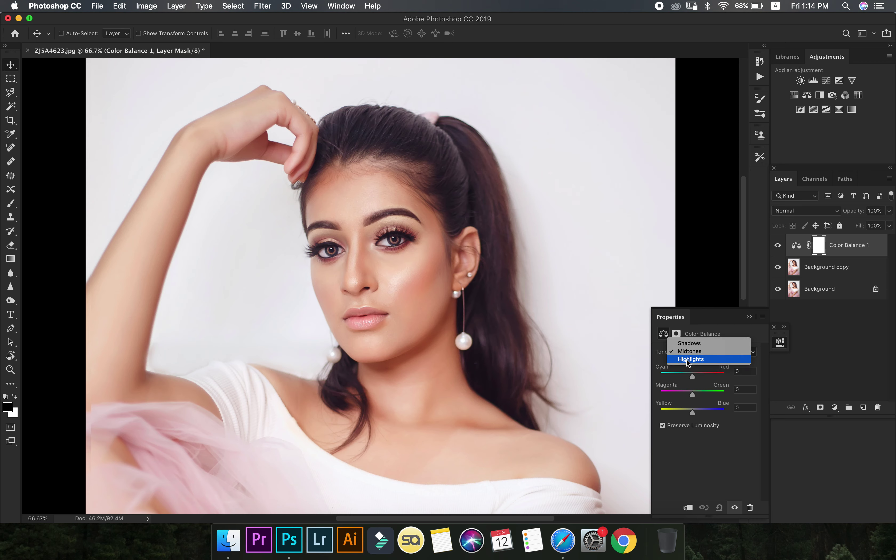
left_click(689, 360)
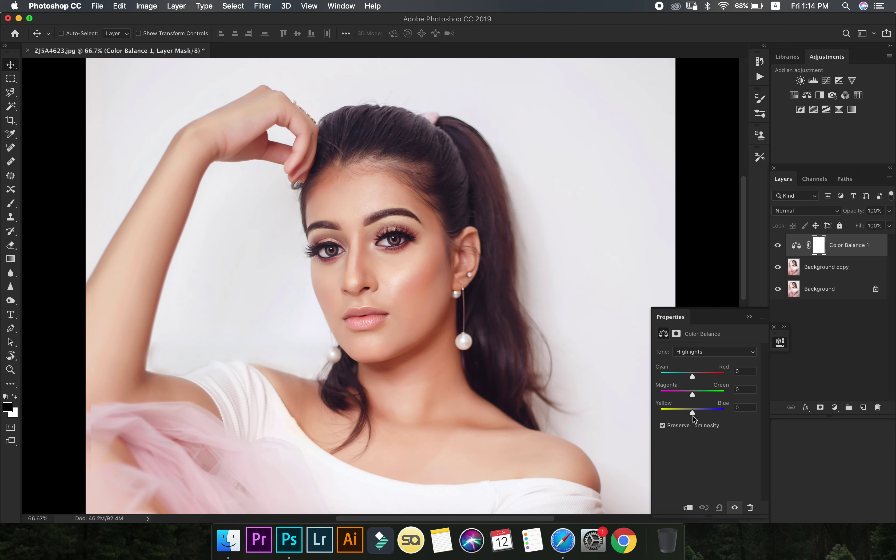
left_click_drag(693, 410, 720, 413)
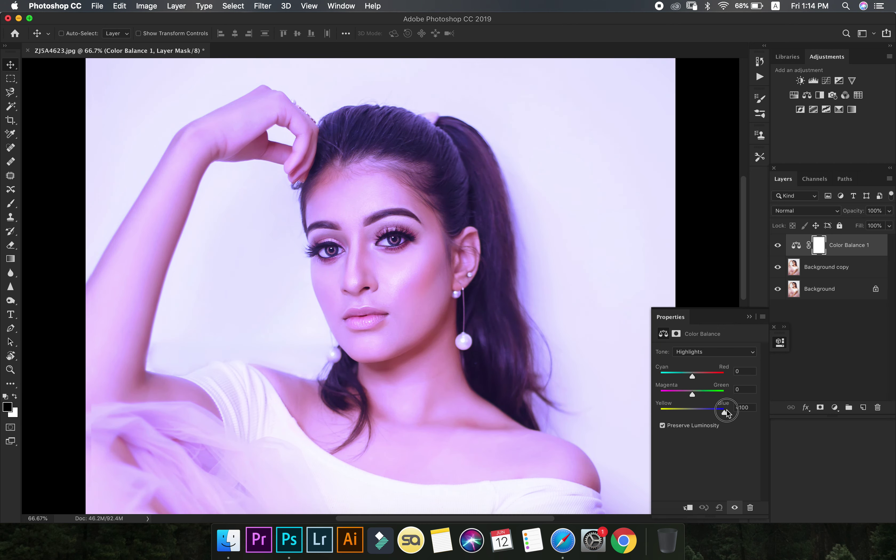
mouse_move(721, 414)
left_mouse_down()
mouse_move(708, 412)
mouse_move(732, 416)
mouse_move(687, 416)
mouse_move(715, 419)
left_mouse_up()
- Invert the Color Balance 1 mask to black and select the mask for painting
right_click(819, 254)
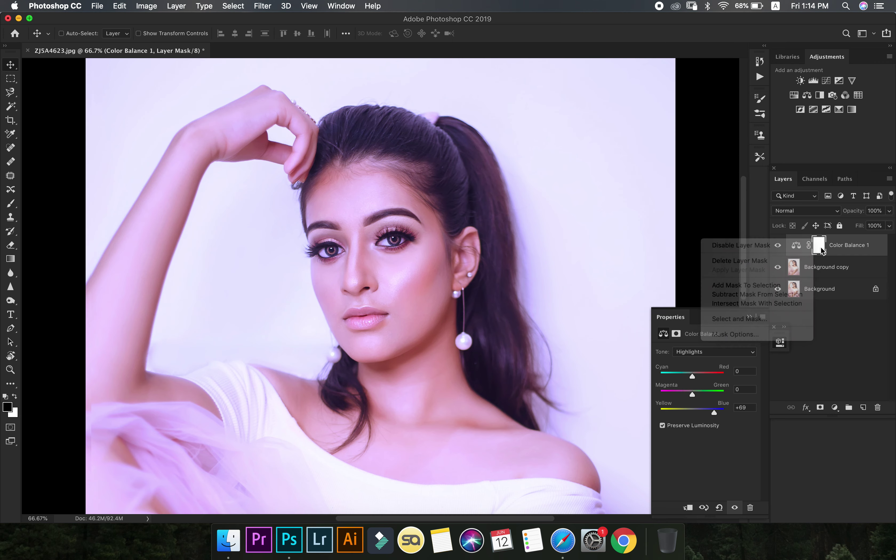
right_click(818, 255)
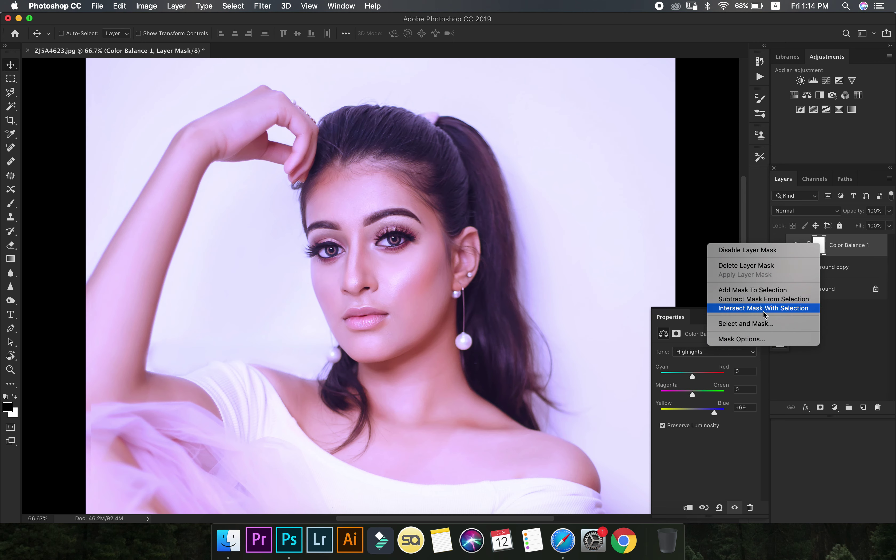
left_click(822, 248)
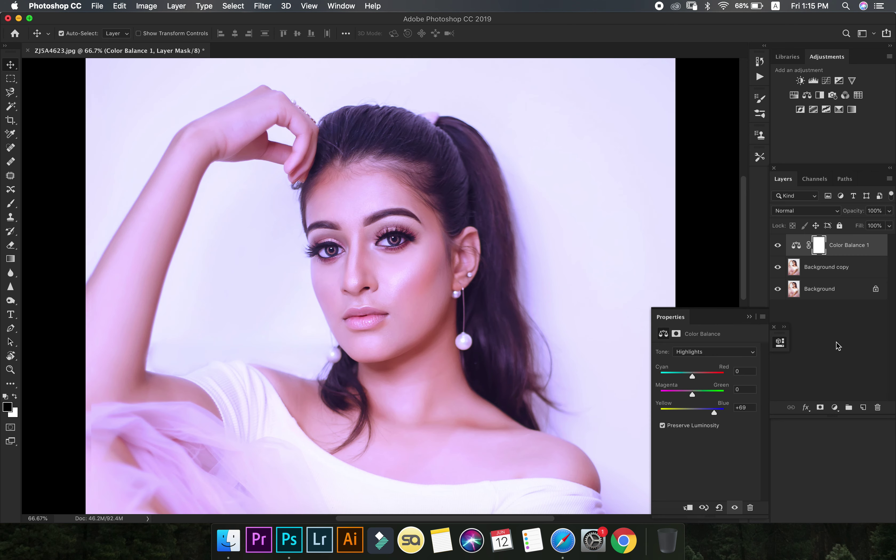
key("super+i")
left_click(796, 247)
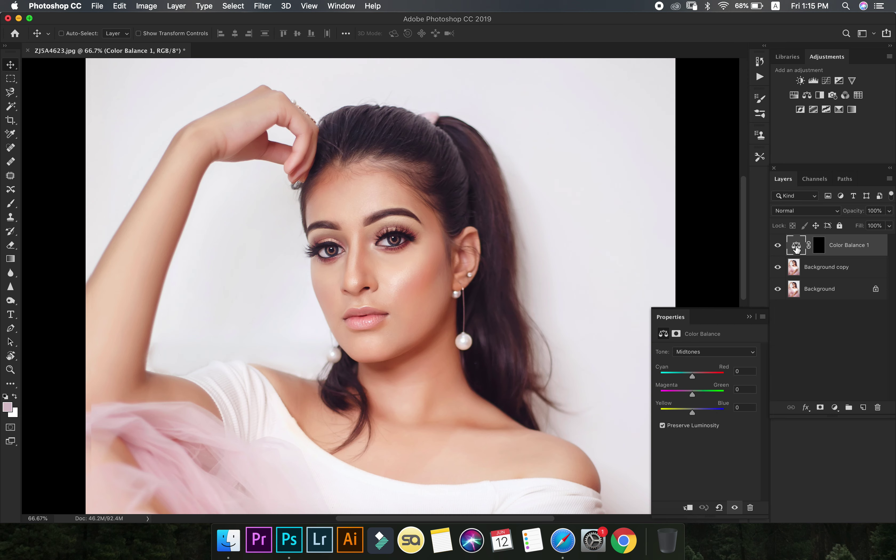
left_click(819, 248)
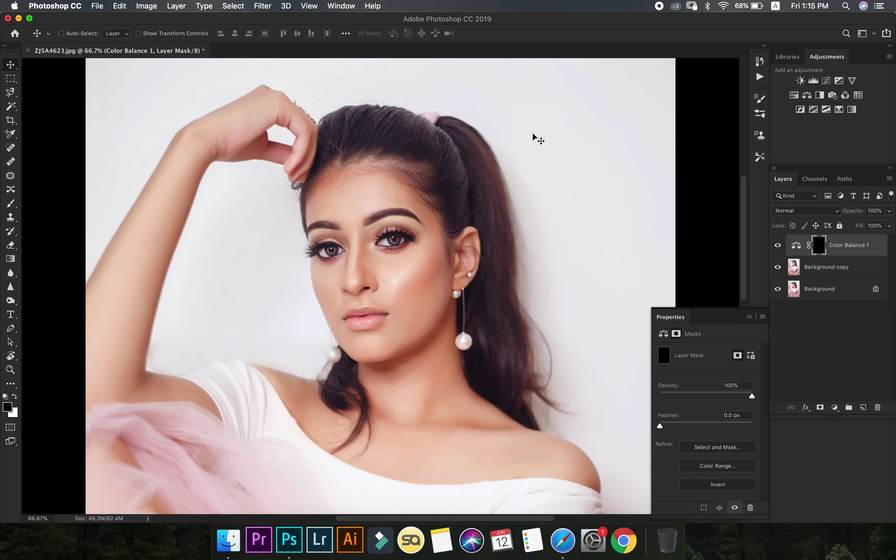
- Pick the Brush Tool, zoom in on the eyes and shrink the brush to iris size
left_click(10, 203)
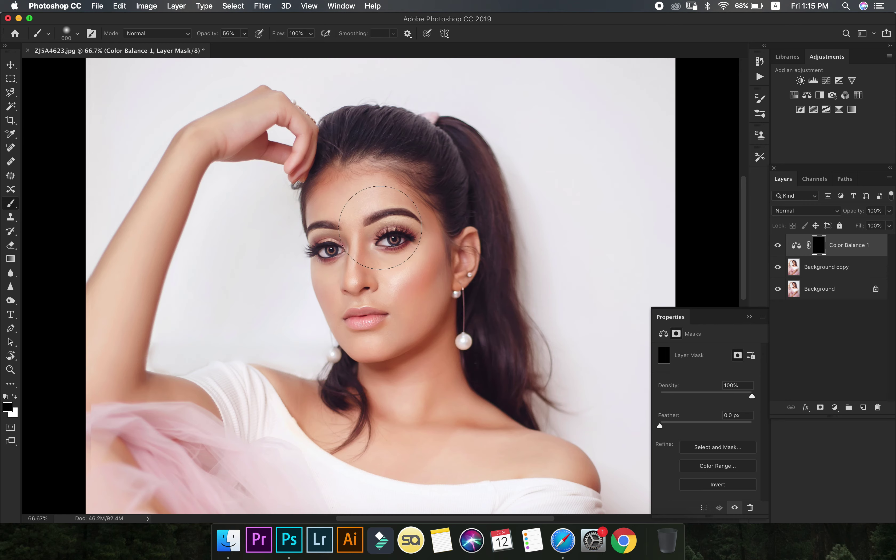
key("bracketleft")
key("super+1")
key("super+equal")
key("bracketleft")
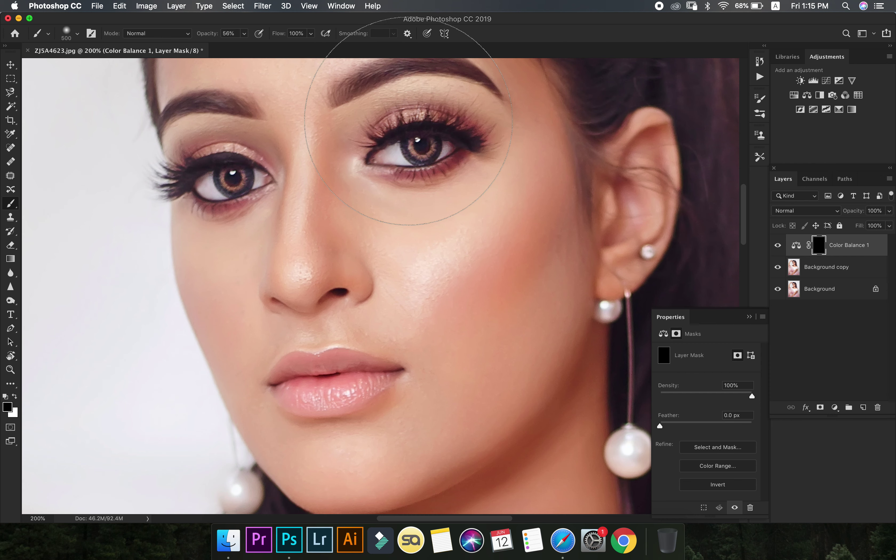
key("bracketleft")
key("bracketleft")
key("bracketleft")
key("bracketleft")
key("bracketleft")
key("bracketleft")
key("bracketleft")
key("bracketleft")
key("bracketleft")
key("bracketleft")
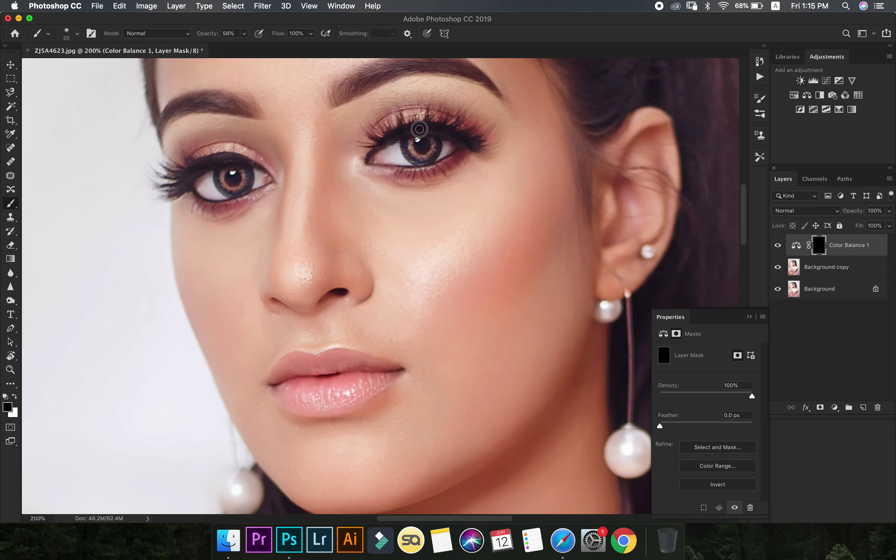
key("bracketleft")
key("super+minus")
key("super+minus")
key("super+minus")
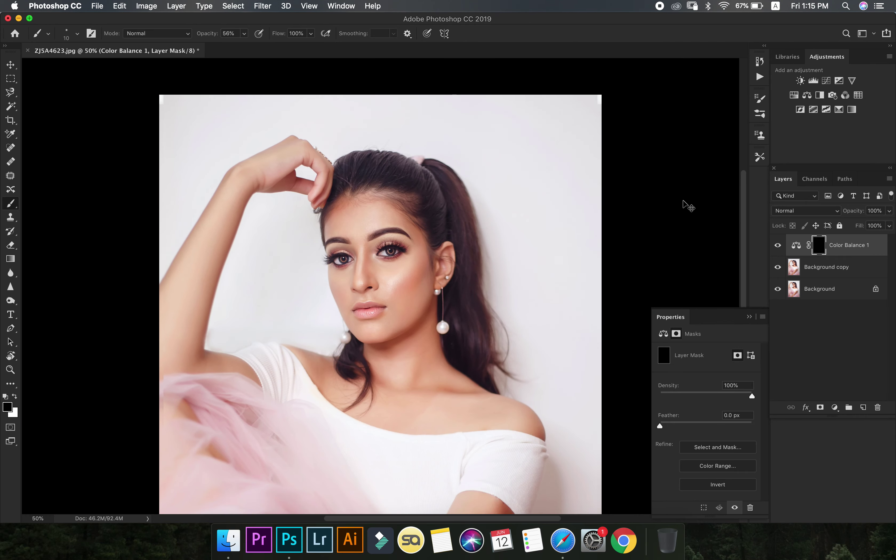
- Reselect the Color Balance 1 mask and make white the painting colour
key("super+i")
key("super+i")
left_click(797, 247)
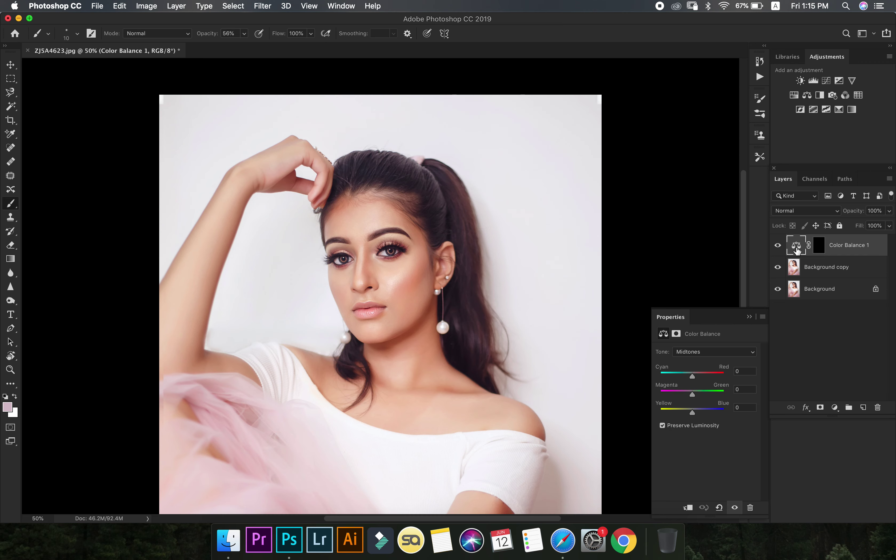
left_click(820, 246)
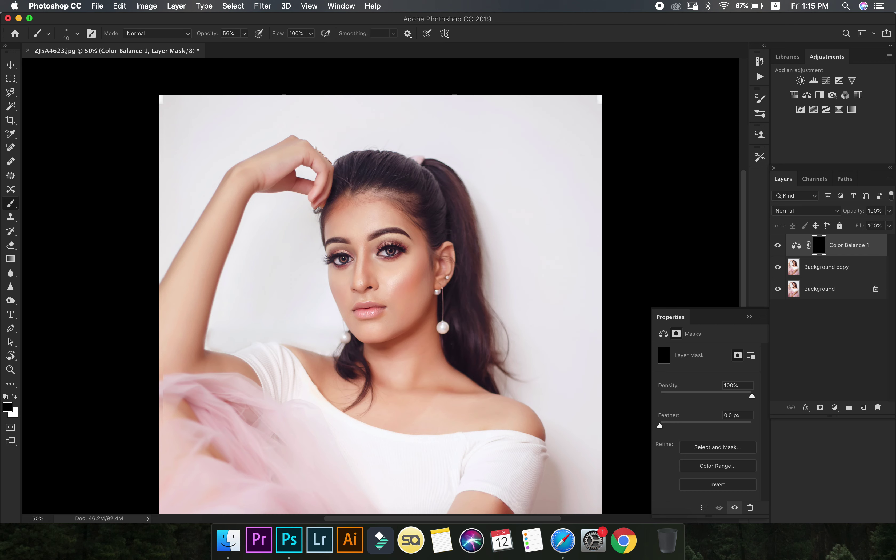
left_click(16, 396)
- Paint white over the right iris on the mask at about 99% brush opacity
key("super+plus")
key("super+plus")
key("super+plus")
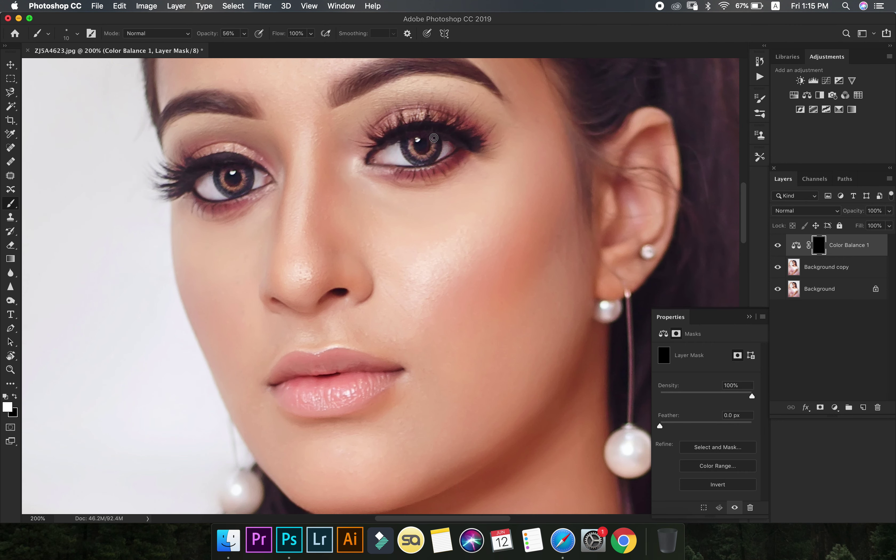
mouse_move(434, 138)
left_mouse_down()
mouse_move(422, 156)
mouse_move(412, 150)
mouse_move(432, 155)
mouse_move(414, 154)
left_mouse_up()
left_click_drag(204, 33, 253, 35)
mouse_move(432, 139)
left_mouse_down()
mouse_move(419, 156)
mouse_move(428, 132)
mouse_move(412, 137)
left_mouse_up()
- Paint the left iris with a size-15 brush at 100% opacity and touch up the right
mouse_move(243, 178)
left_mouse_down()
mouse_move(243, 169)
mouse_move(226, 174)
left_mouse_up()
key("bracketleft")
left_click_drag(216, 35, 228, 34)
left_click_drag(245, 195, 237, 187)
left_click_drag(432, 144, 429, 145)
key("ctrl+minus")
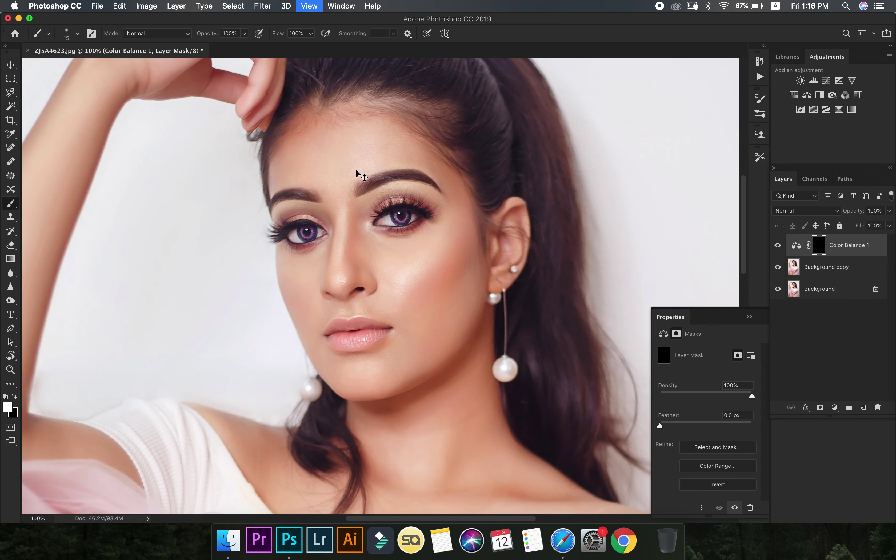
key("ctrl+minus")
key("ctrl+minus")
key("ctrl+minus")
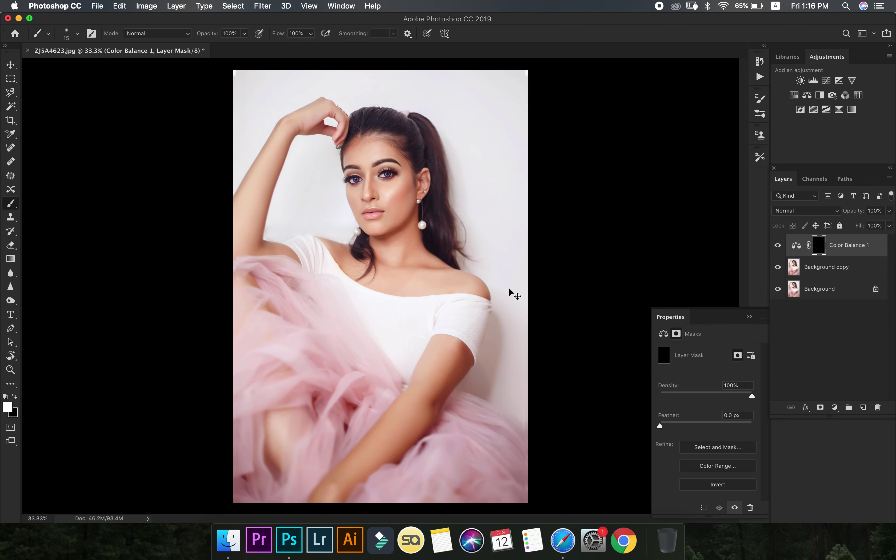
key("ctrl+plus")
key("ctrl+plus")
key("ctrl+plus")
key("ctrl+plus")
- Toggle Color Balance 1 visibility to compare the portrait before and after
left_click_drag(742, 296, 761, 242)
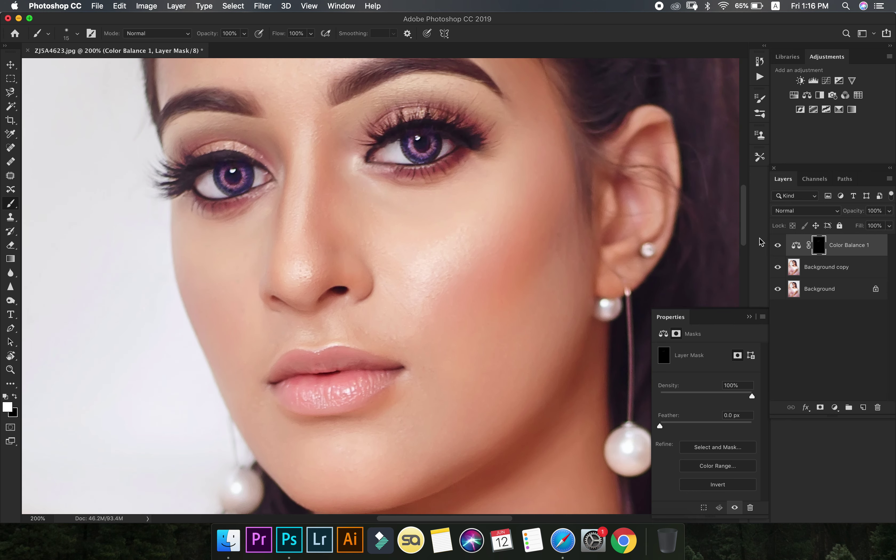
left_click(777, 246)
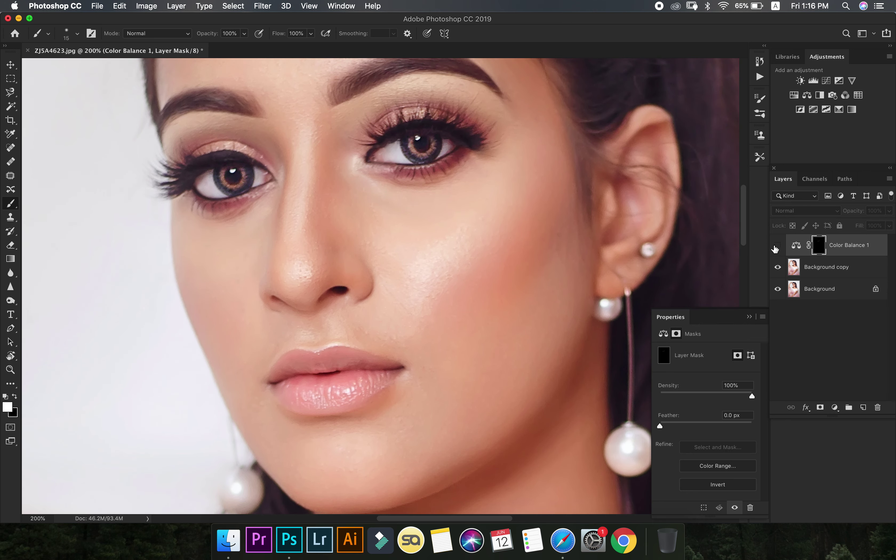
left_click(777, 246)
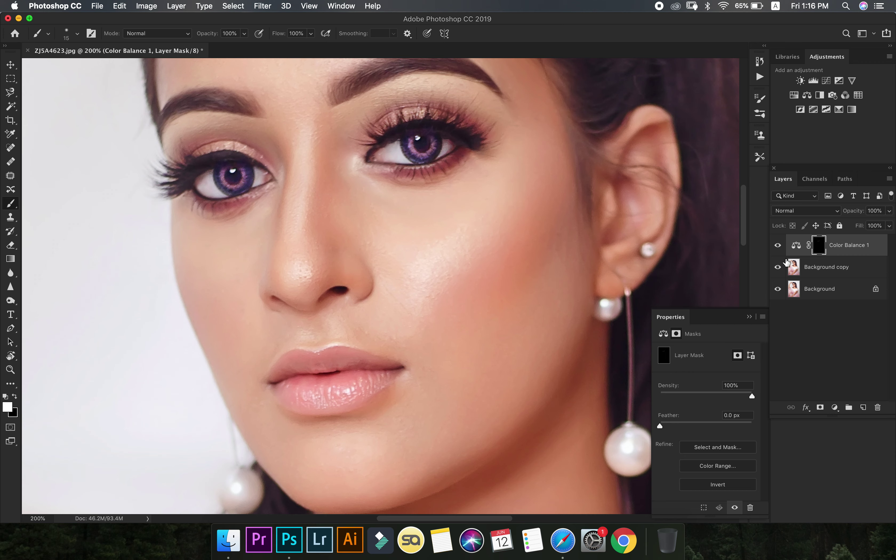
- Set the Highlights to Yellow/Blue +85, Cyan/Red +14 and Magenta/Green +6
left_click(796, 246)
left_click(695, 353)
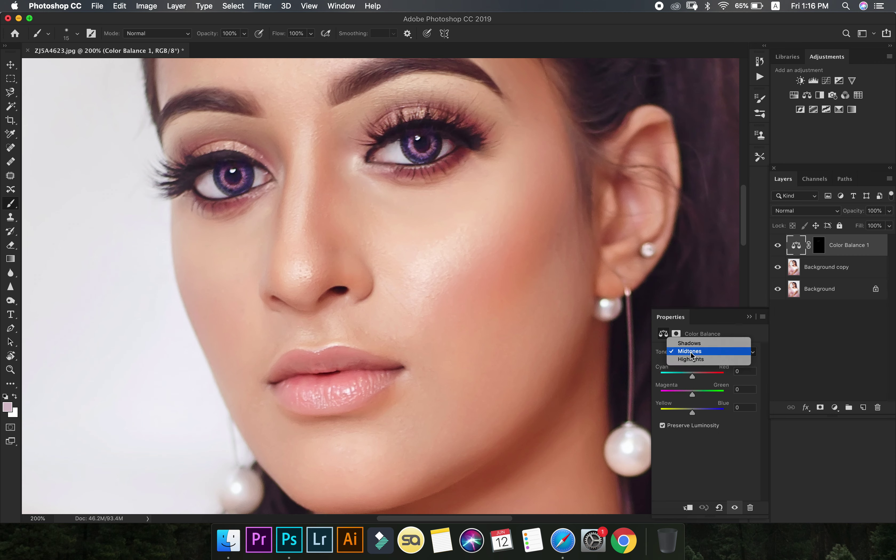
left_click(692, 362)
mouse_move(715, 412)
left_mouse_down()
mouse_move(742, 416)
mouse_move(644, 410)
mouse_move(773, 402)
mouse_move(654, 400)
mouse_move(752, 415)
left_mouse_up()
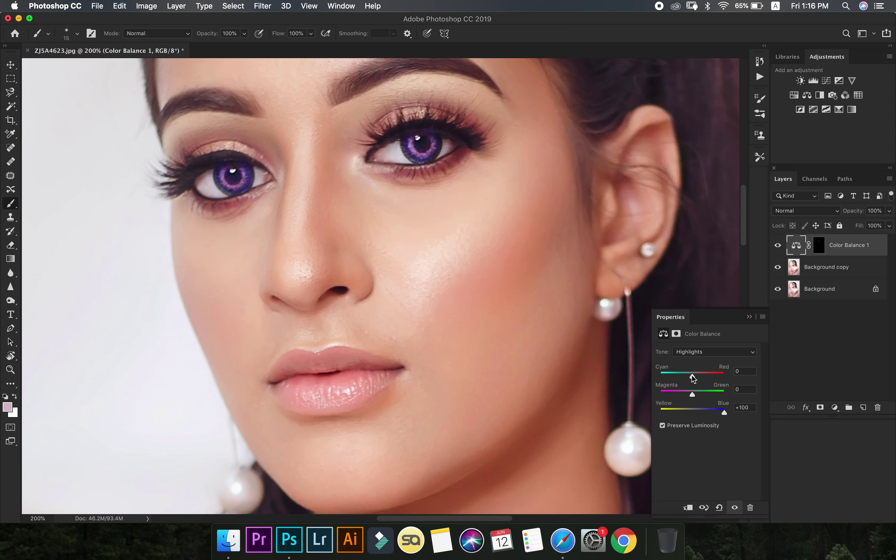
mouse_move(693, 374)
left_mouse_down()
mouse_move(720, 370)
mouse_move(666, 374)
mouse_move(696, 376)
mouse_move(704, 399)
mouse_move(695, 394)
left_mouse_up()
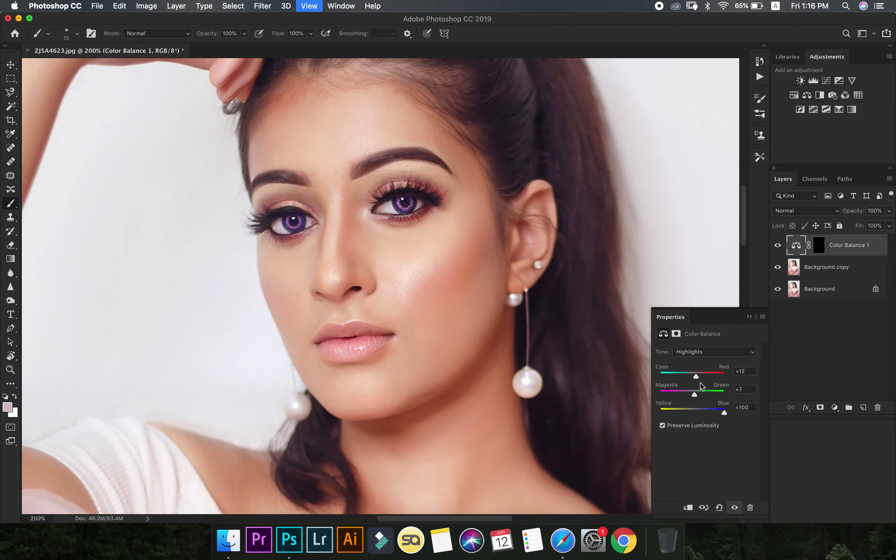
key("super+minus")
key("super+minus")
key("super+minus")
key("super+minus")
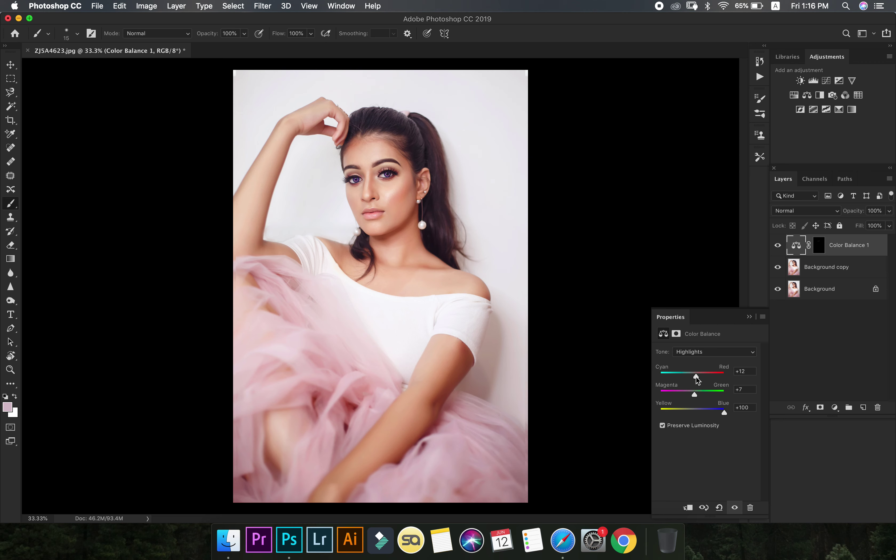
left_click_drag(723, 414, 720, 413)
mouse_move(698, 380)
left_mouse_down()
mouse_move(706, 381)
mouse_move(697, 380)
mouse_move(696, 395)
left_mouse_up()
- Compare the eyes with the adjustment toggled and warm Highlights to Cyan/Red +32, Magenta/Green +12
left_click(778, 245)
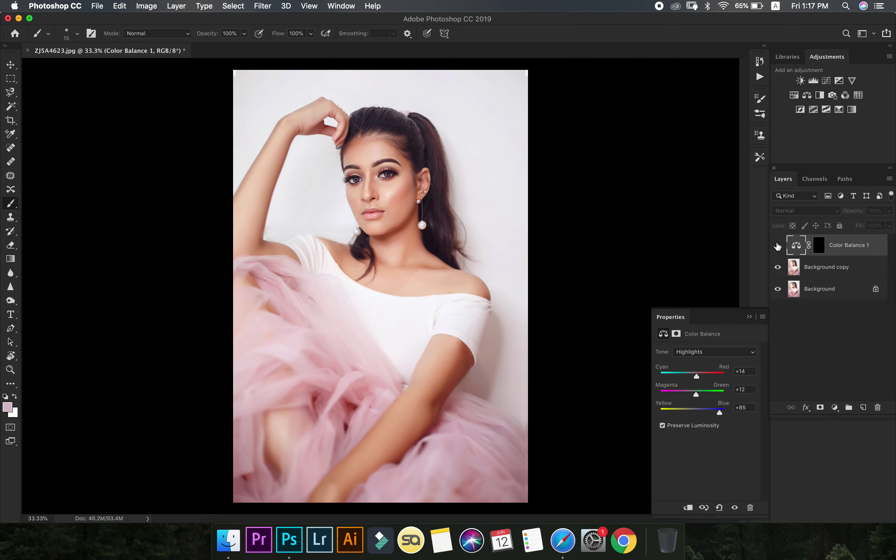
left_click(779, 245)
key("super+plus")
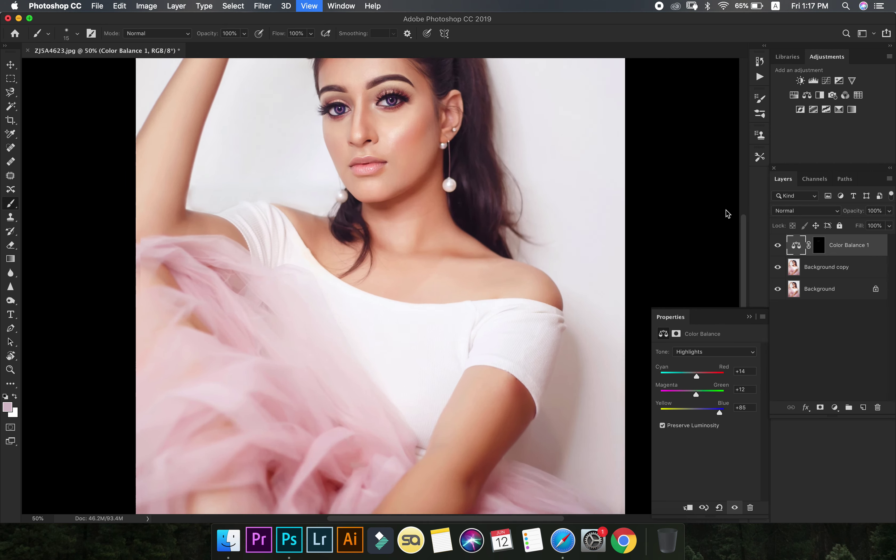
key("super+plus")
key("super+plus")
left_click_drag(744, 277, 766, 230)
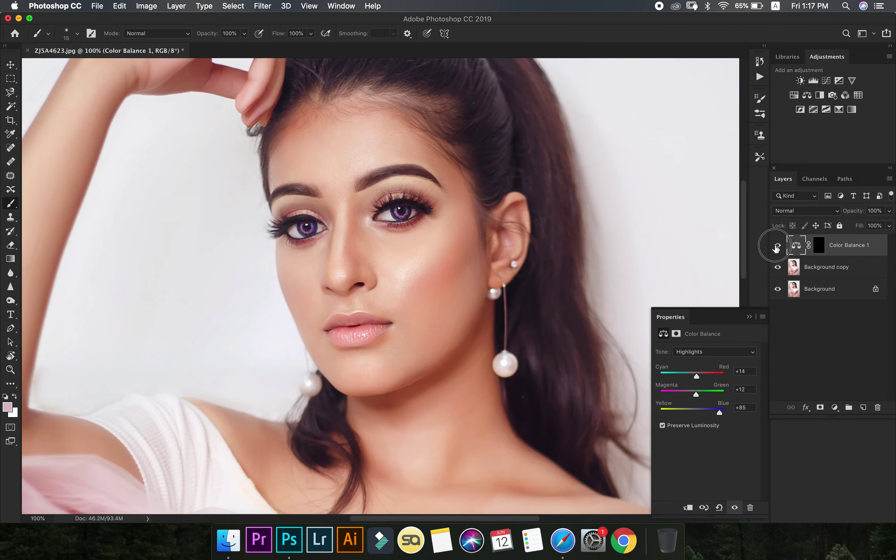
left_click(778, 246)
key("super+plus")
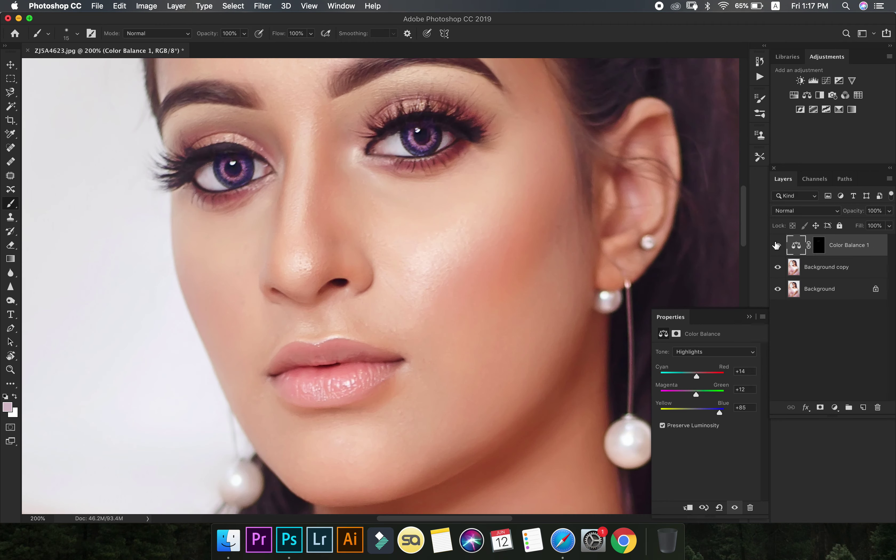
left_click_drag(698, 377, 703, 377)
key("super+minus")
key("super+minus")
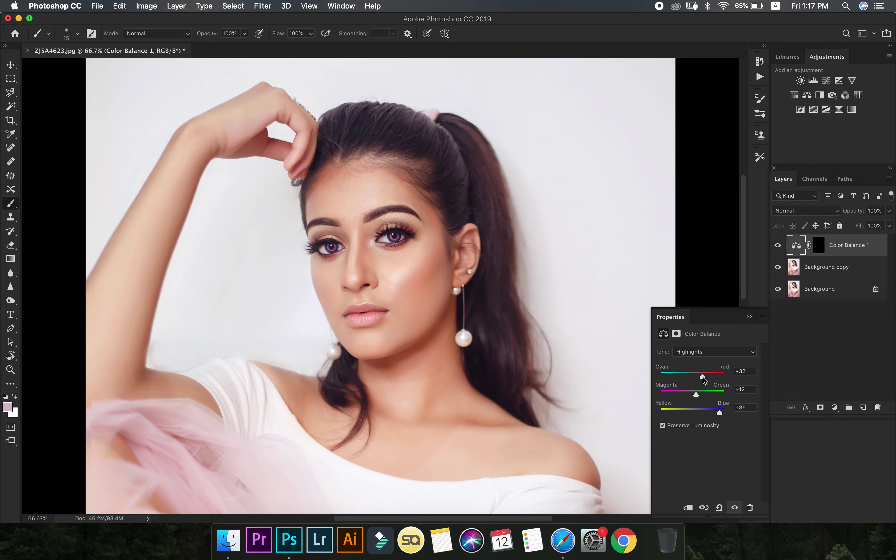
key("super+minus")
key("super+minus")
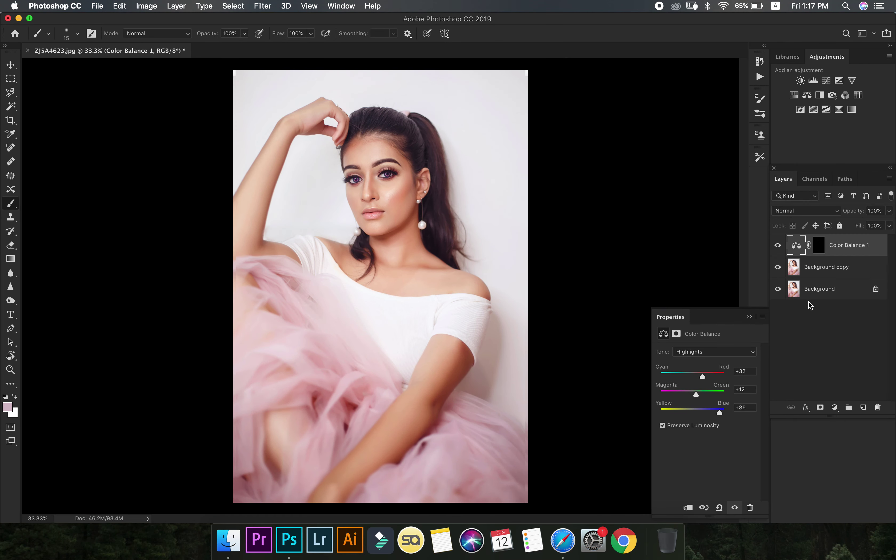